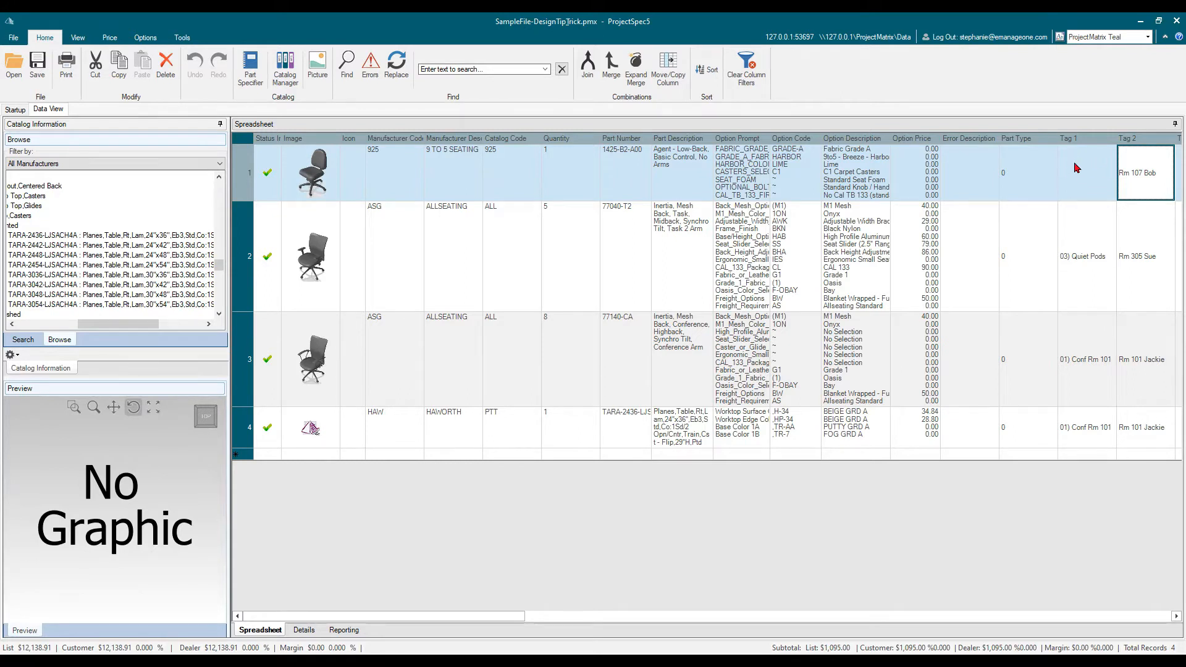
# Step: Set Tag 1 of the first item, part 1425-B2-A00, to "02) Reception"
pyautogui.moveTo(509, 616); pyautogui.dragTo(595, 621)
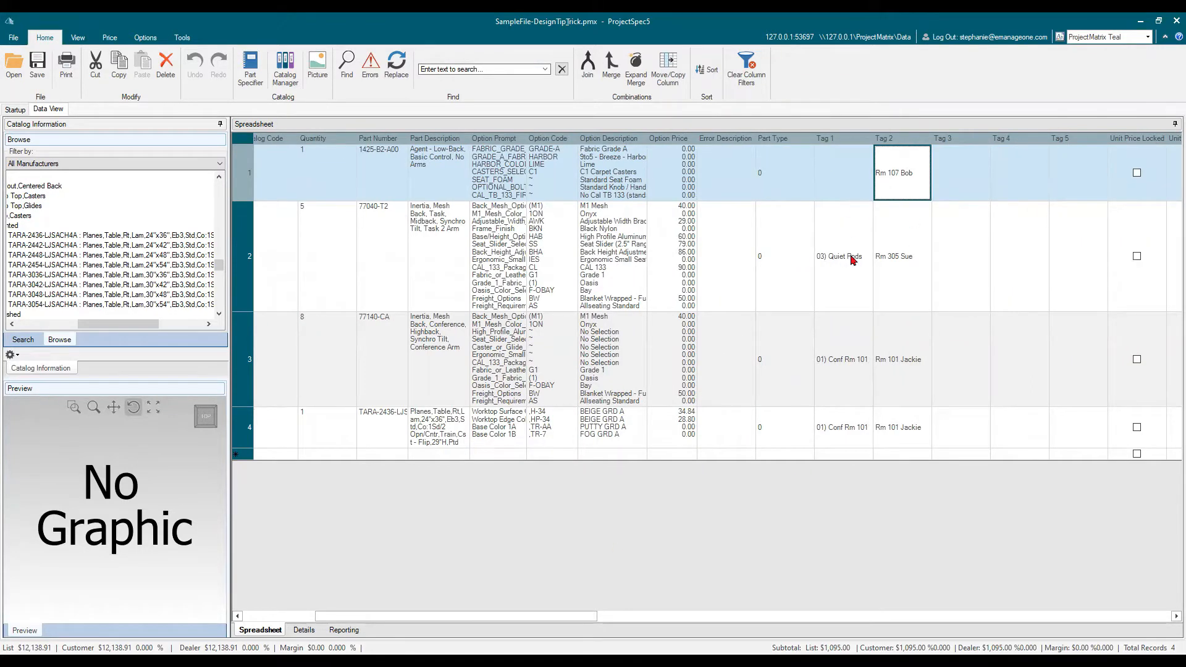
pyautogui.click(841, 174)
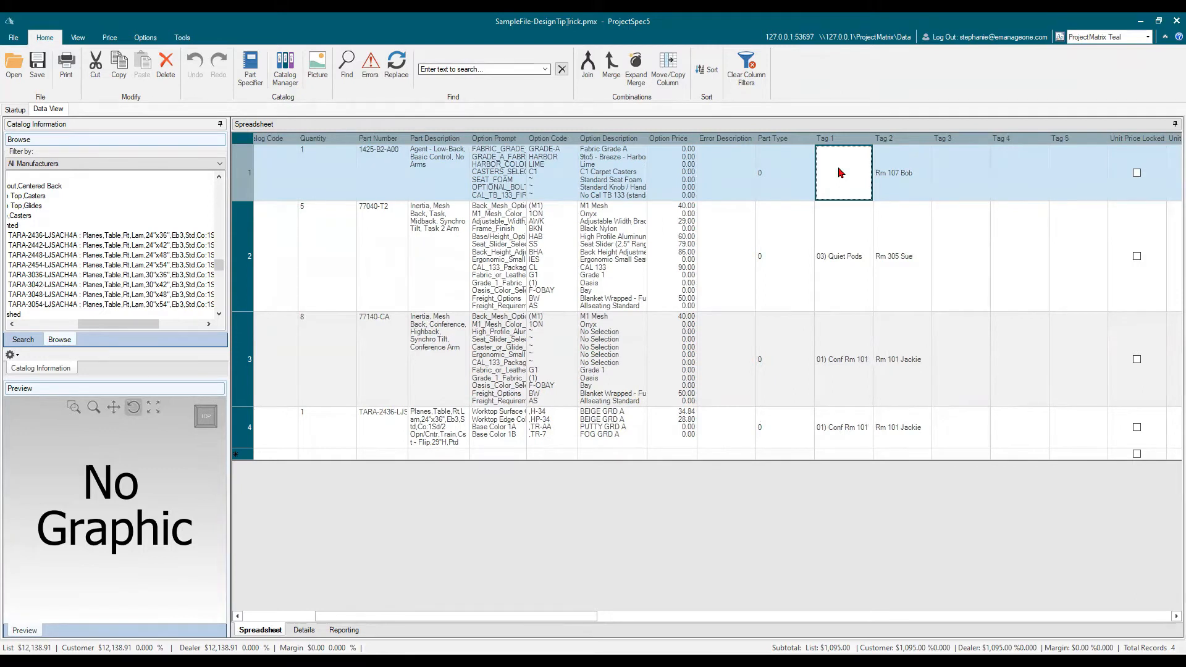
pyautogui.click(839, 170)
pyautogui.write('02')
pyautogui.write(')')
pyautogui.write('Reception')
pyautogui.press('Tab')
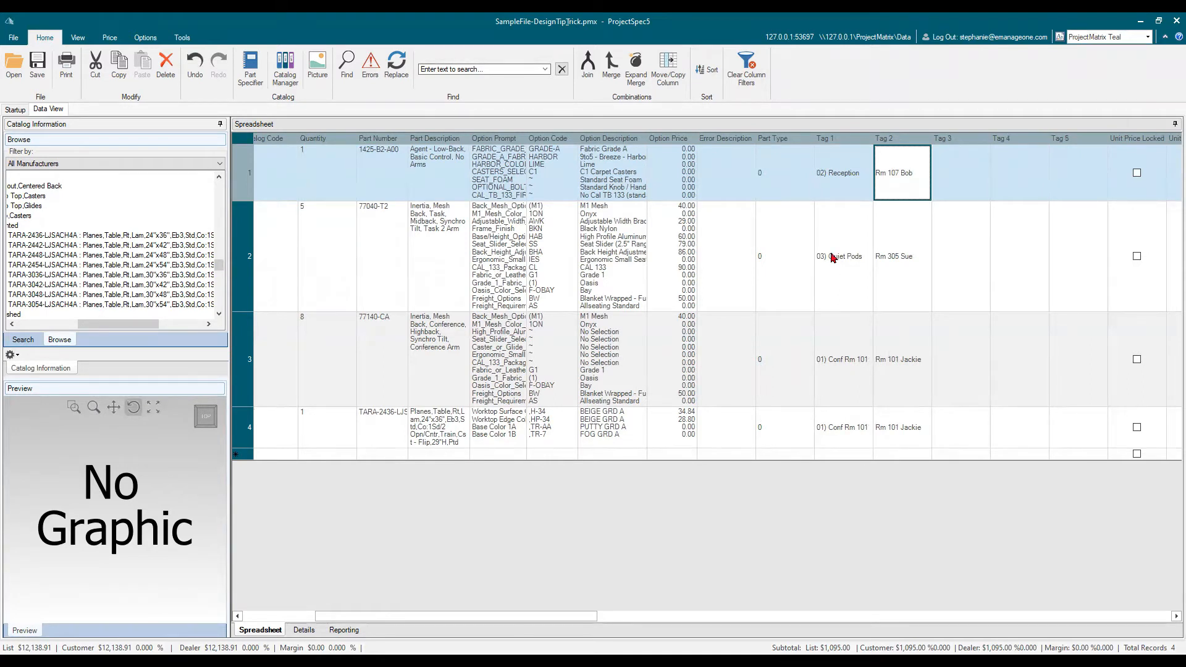
# Step: Export all records as the Custom SIF file "SampleFile-DesignTip&Trick (exported)Custom" in the ProjectSpec Quotes folder, using the ProjectSpec profile
pyautogui.click(13, 37)
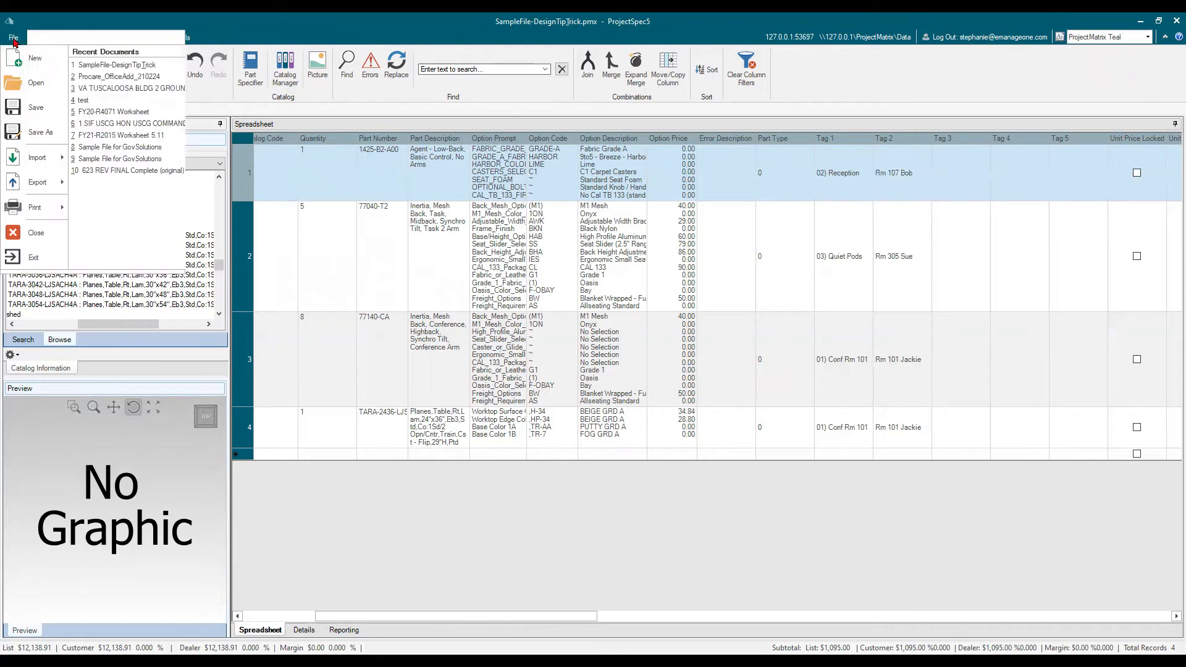
pyautogui.click(32, 183)
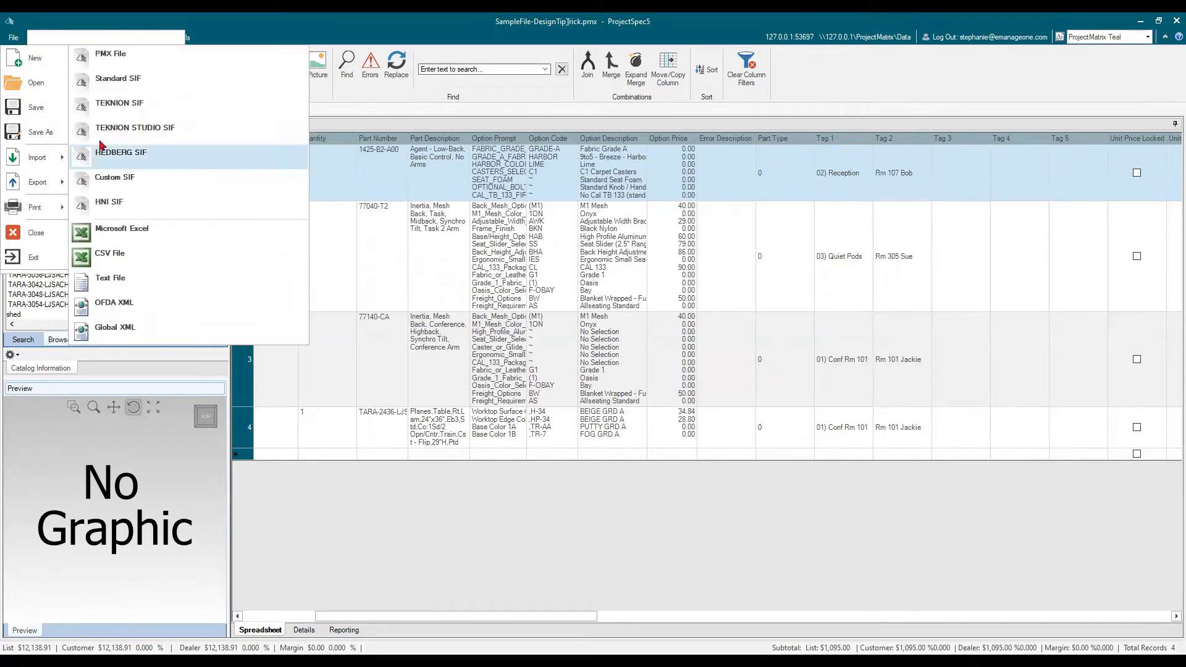
pyautogui.click(107, 179)
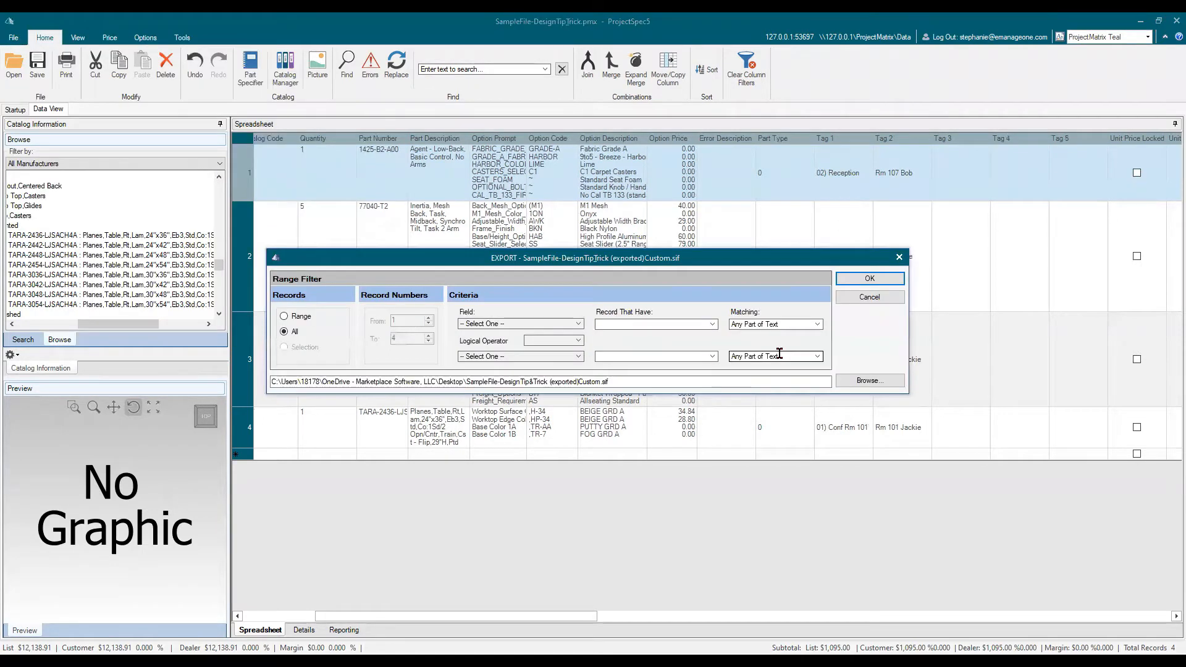
pyautogui.click(868, 381)
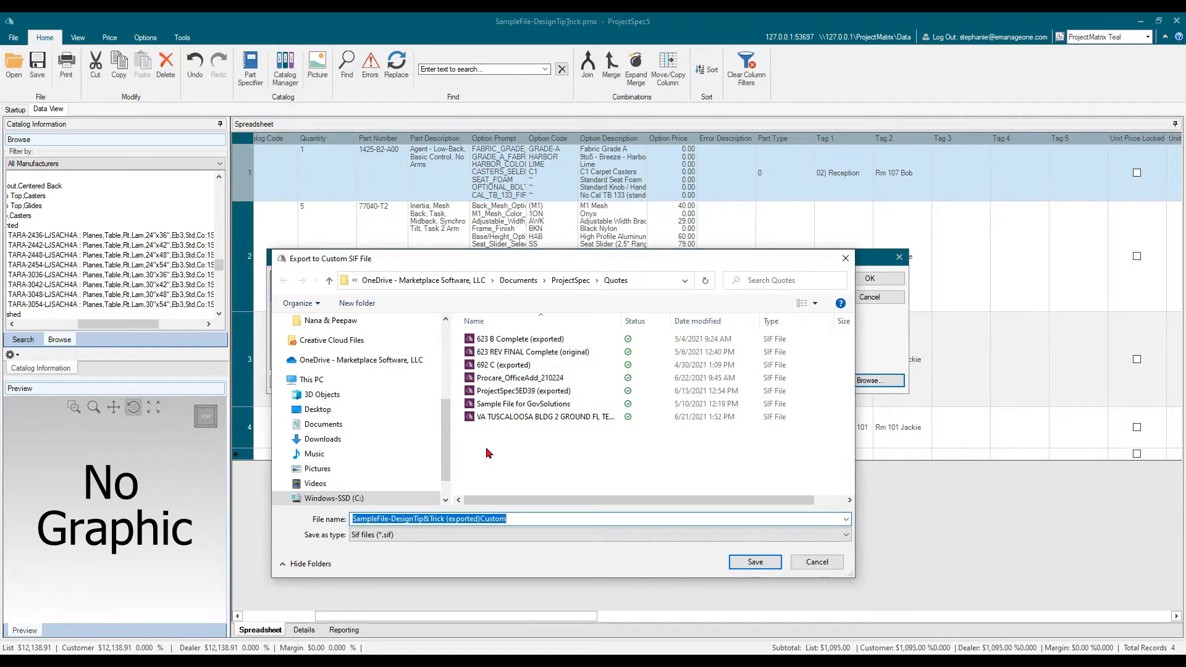
pyautogui.click(742, 560)
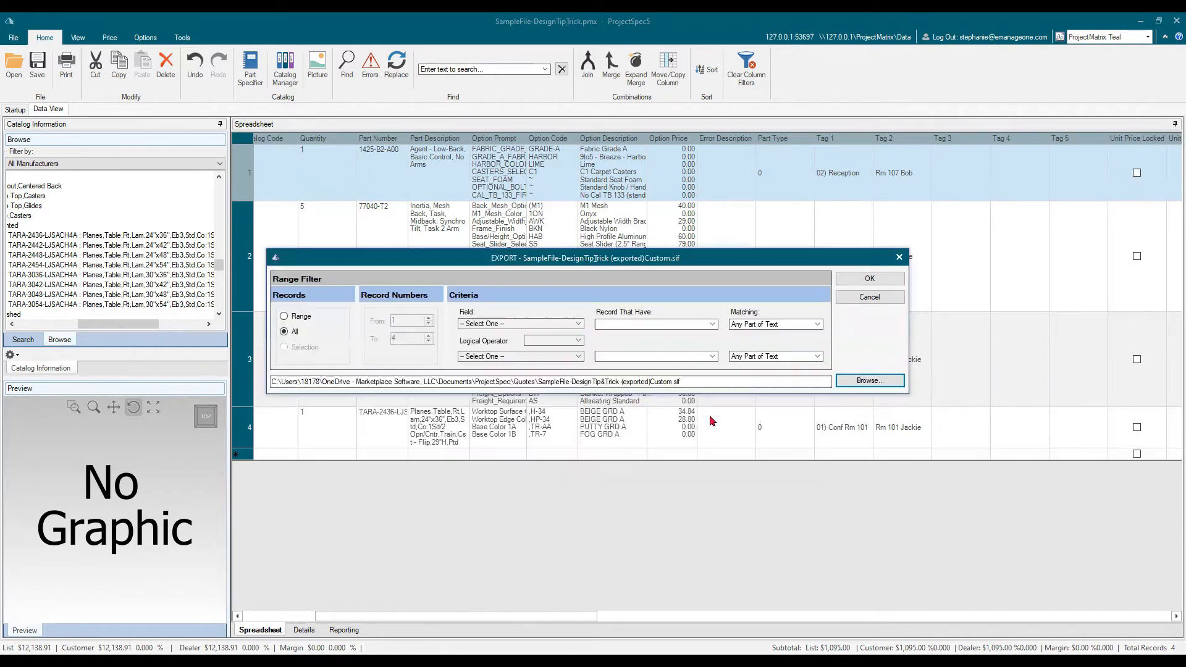
pyautogui.click(874, 284)
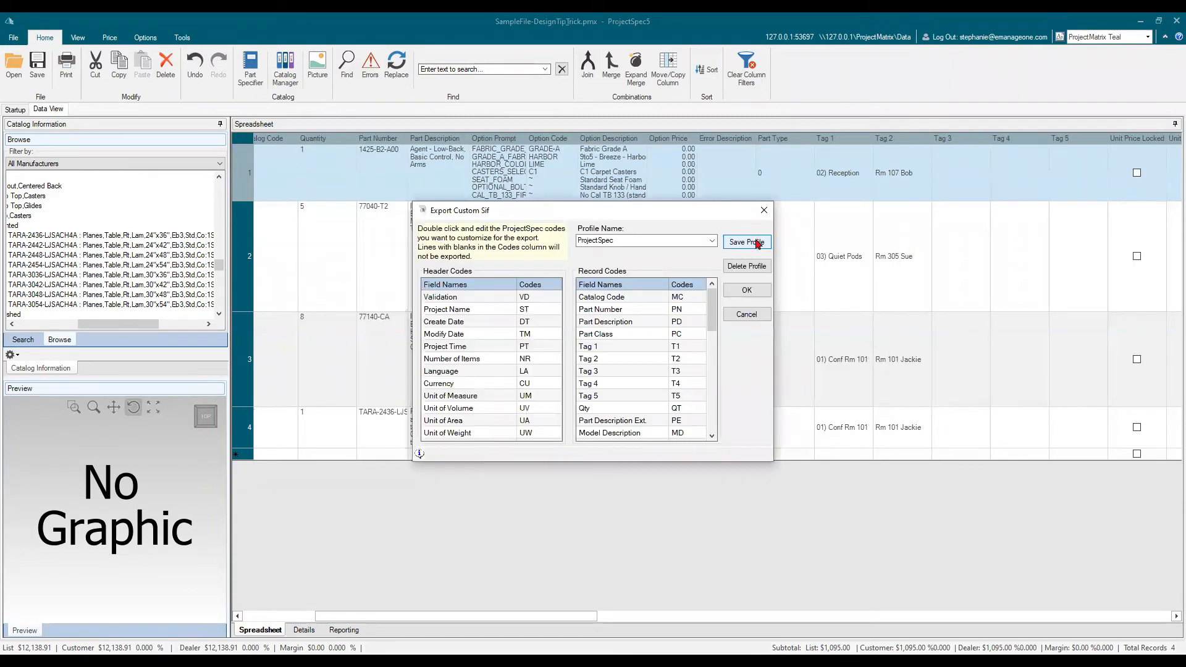
pyautogui.click(747, 290)
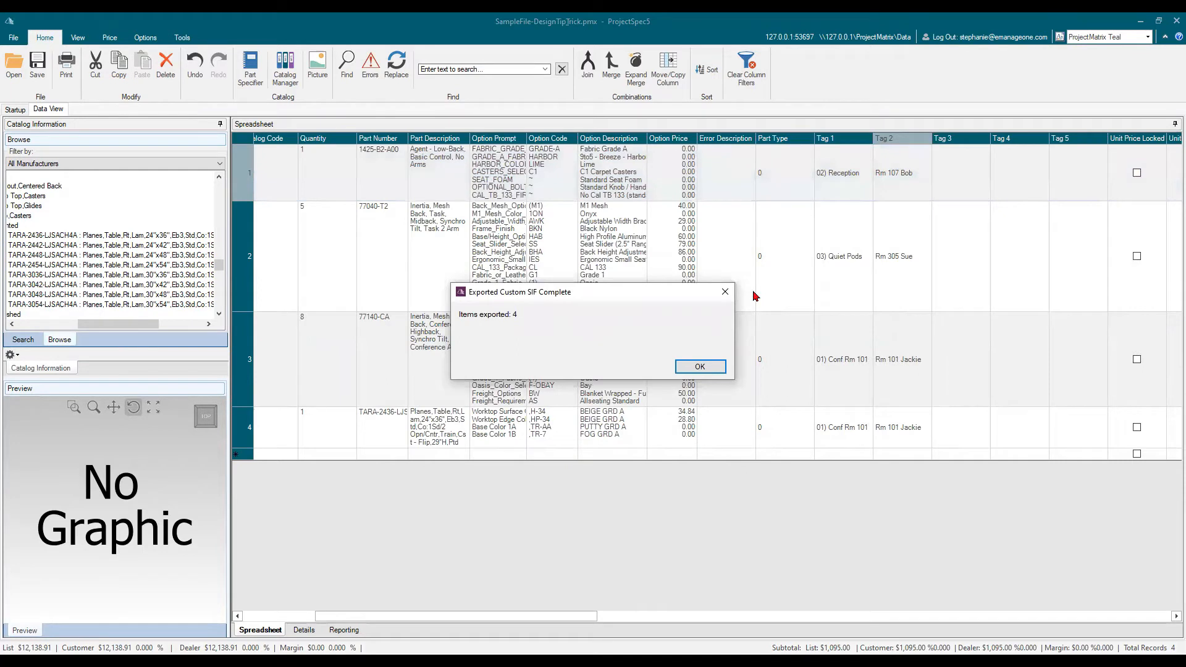
pyautogui.click(705, 367)
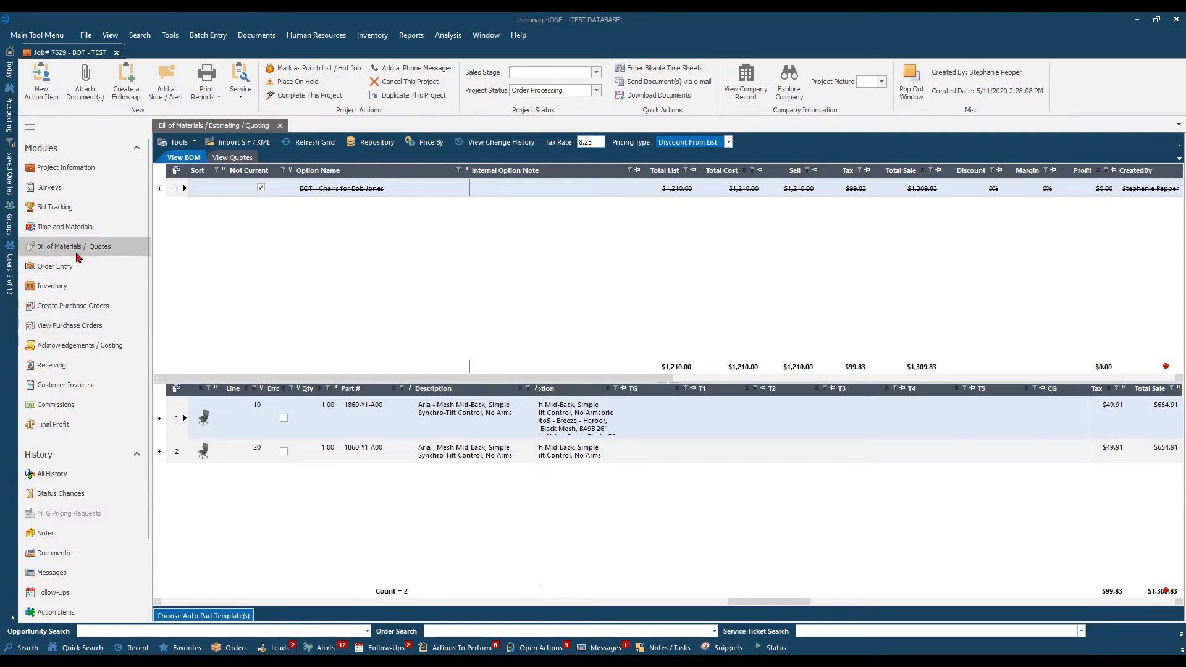
# Step: In e-manage|ONE, start a SIF / XML import into the job's bill of materials with import type SIF Import (.sif File)
pyautogui.click(245, 145)
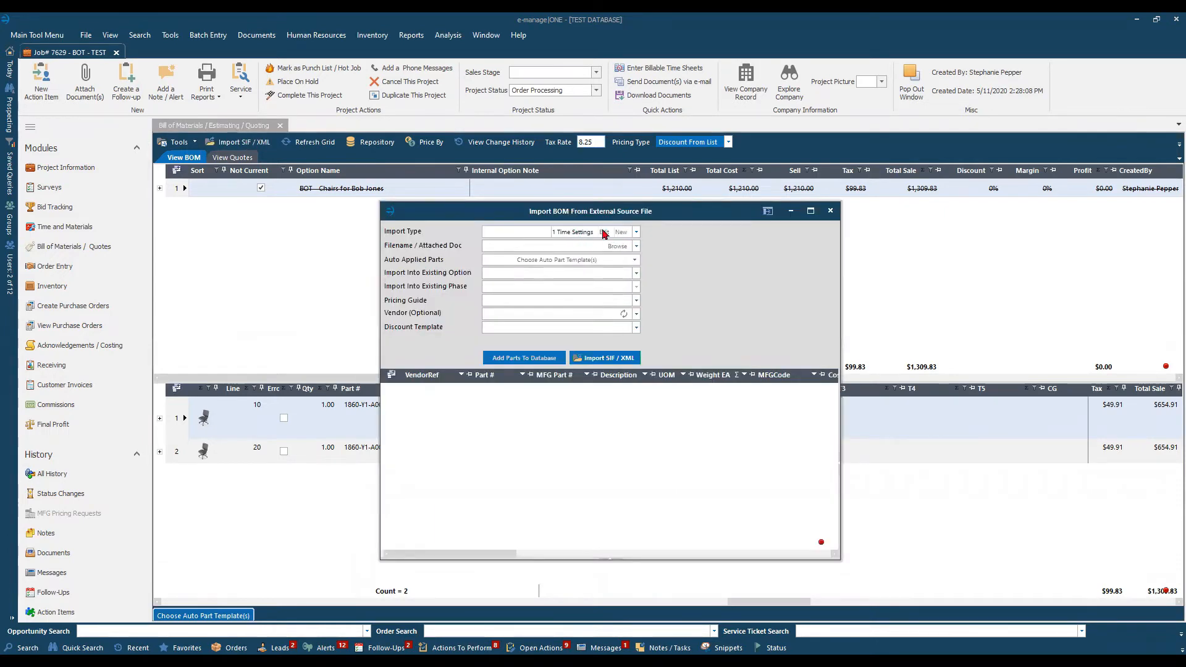
pyautogui.click(636, 232)
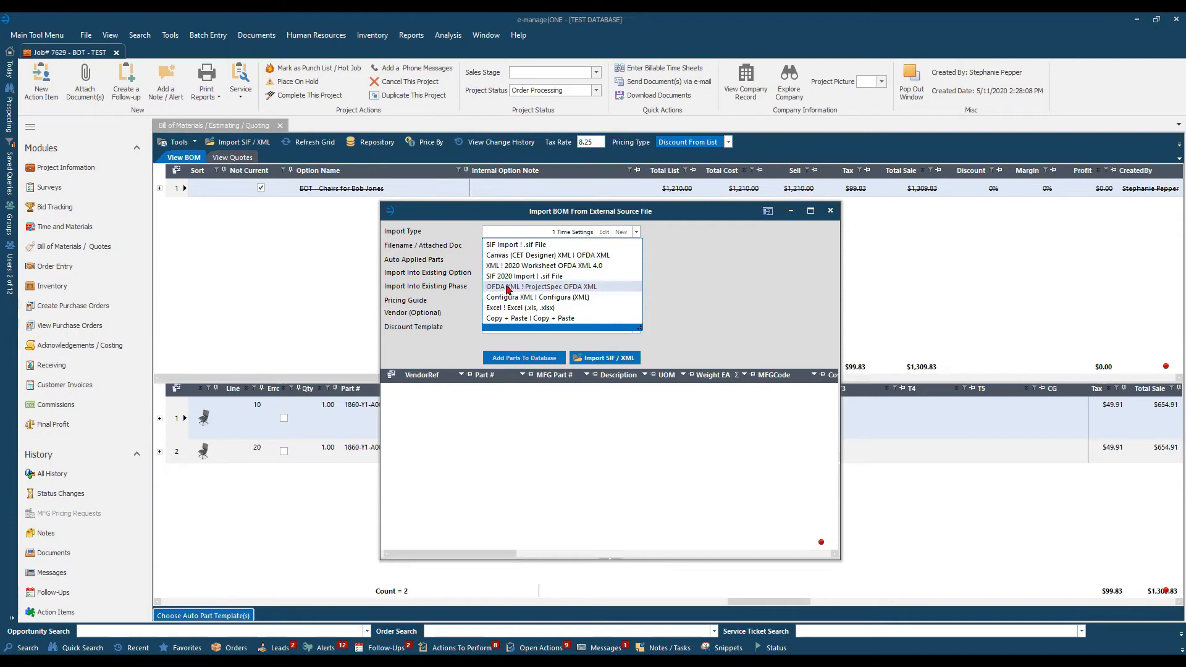
pyautogui.click(509, 246)
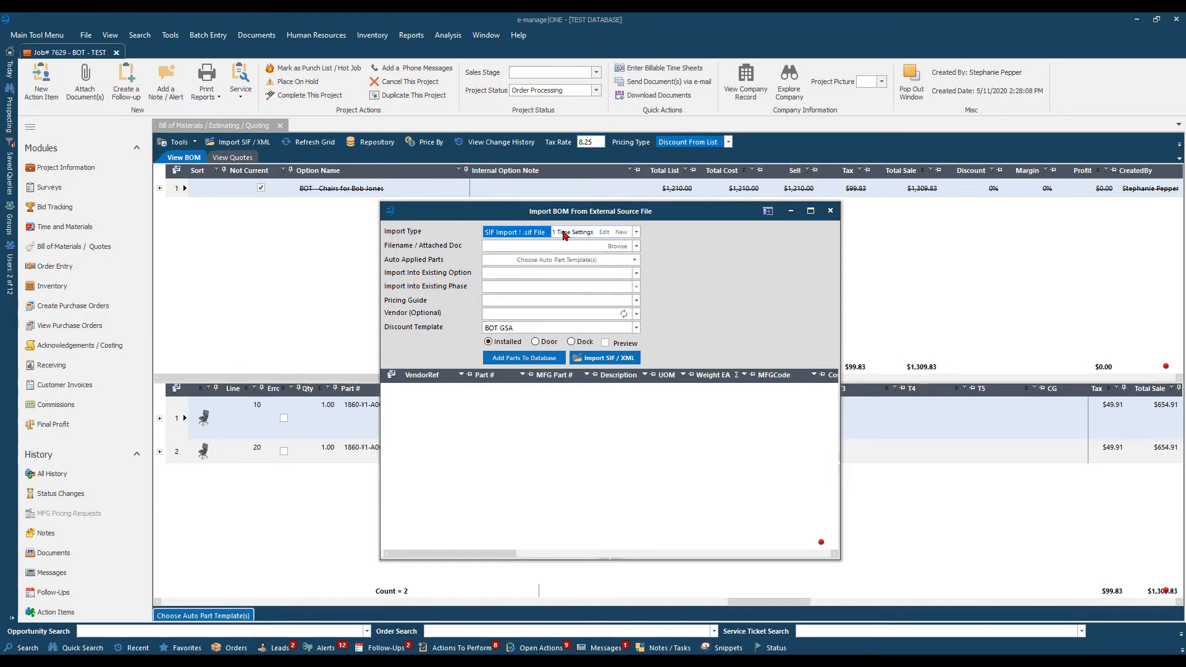
# Step: Examine the Phase Tag 1 and Specifier choices in the SIF Import definition, closing it without changes
pyautogui.click(605, 233)
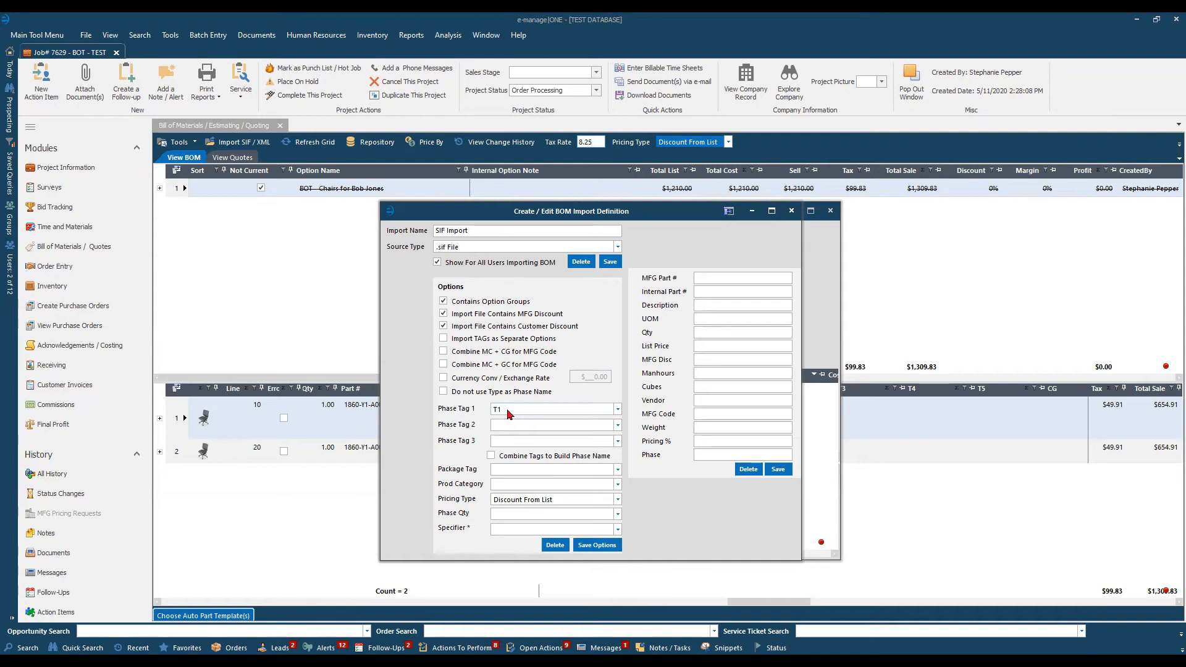
pyautogui.click(618, 411)
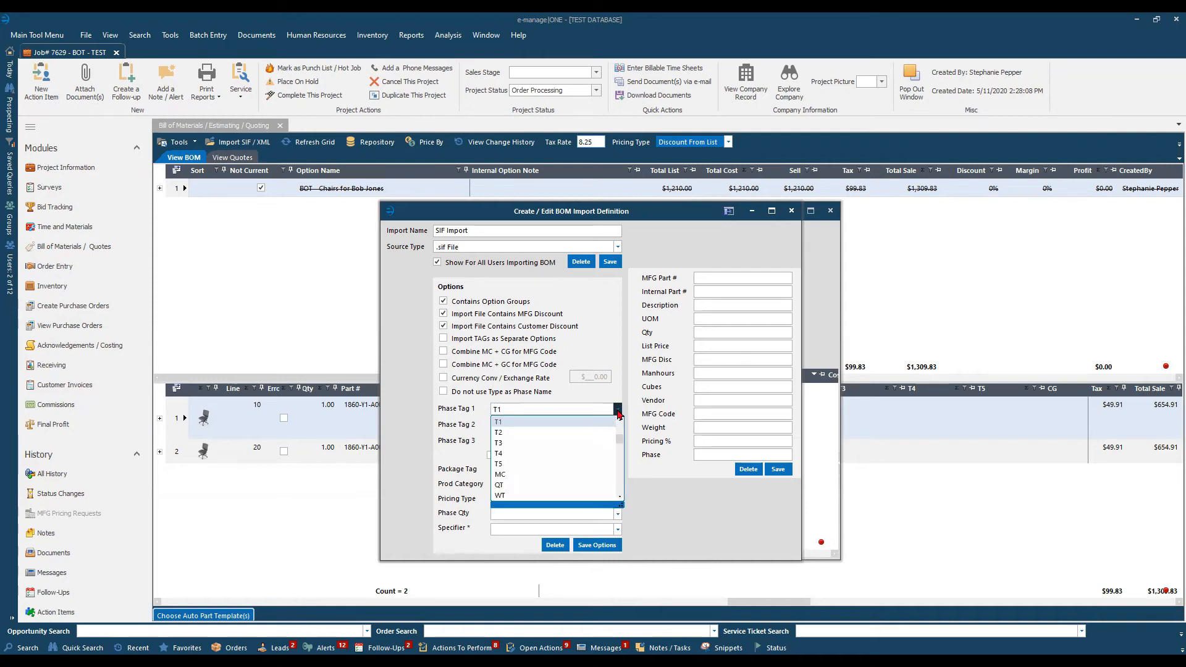
pyautogui.click(617, 411)
pyautogui.click(616, 530)
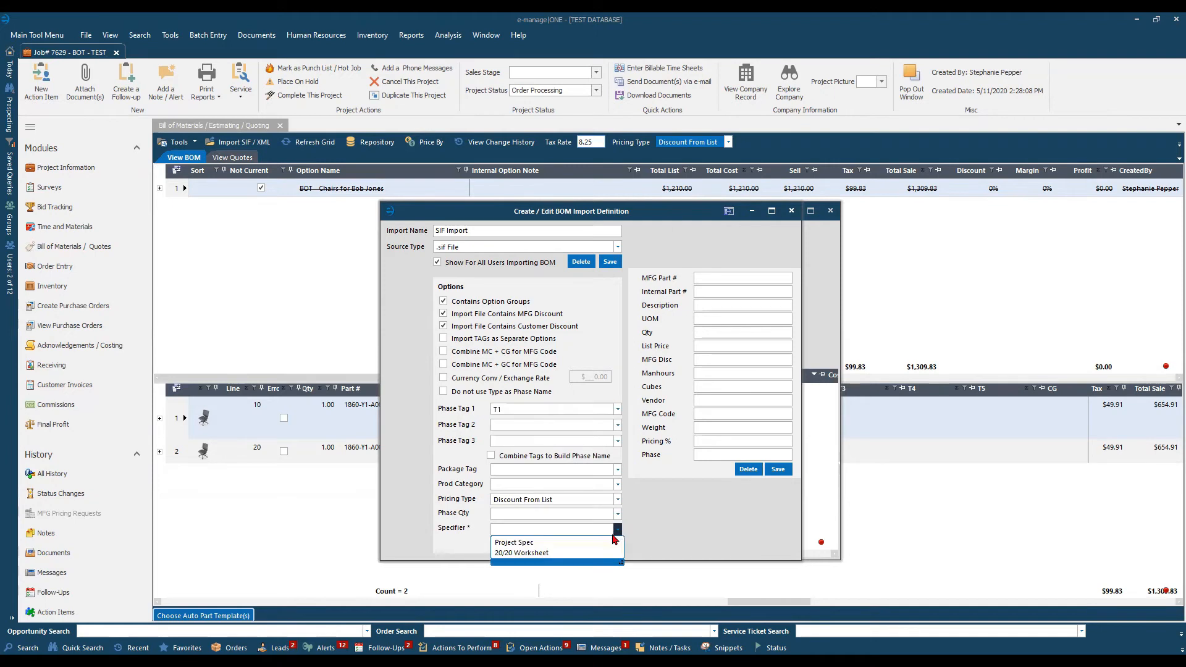
pyautogui.click(610, 561)
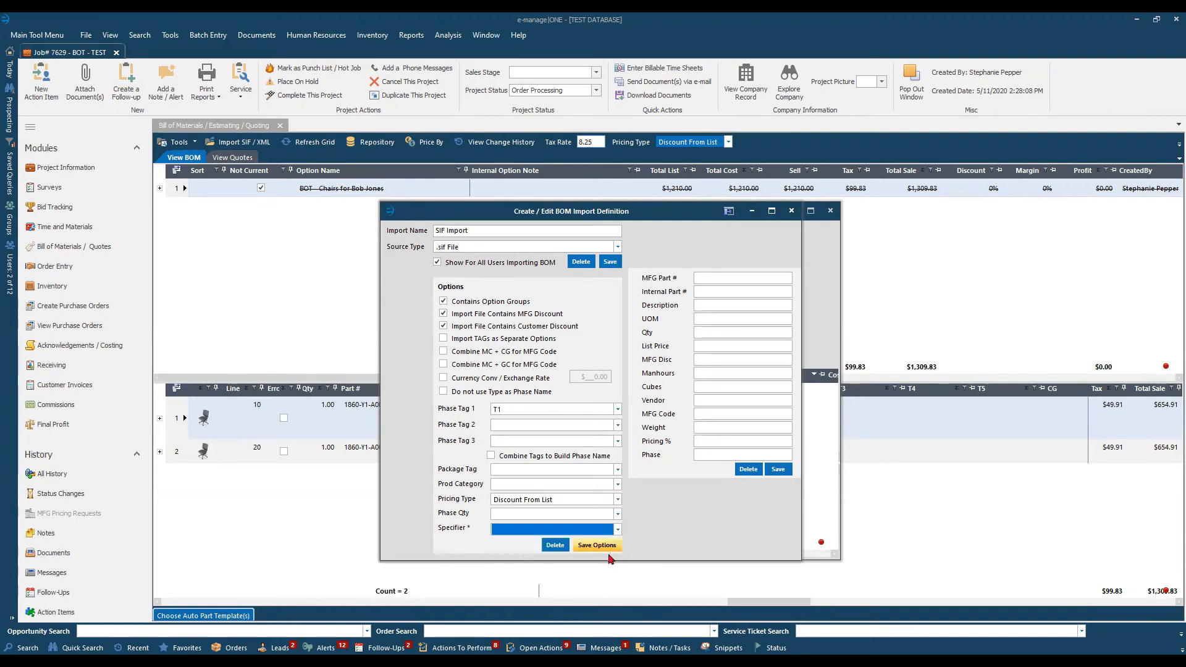
pyautogui.click(793, 211)
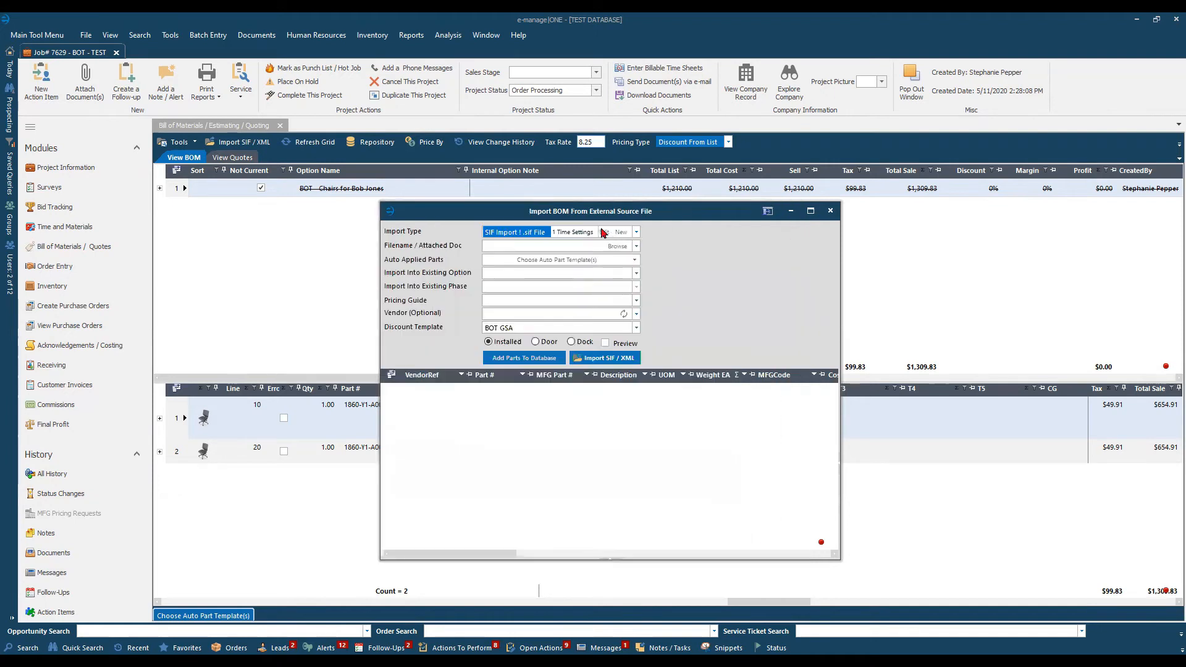
# Step: Import the file "SampleFile-DesignTip&Trick (exported)Custom" from the Desktop into the bill of materials
pyautogui.click(636, 249)
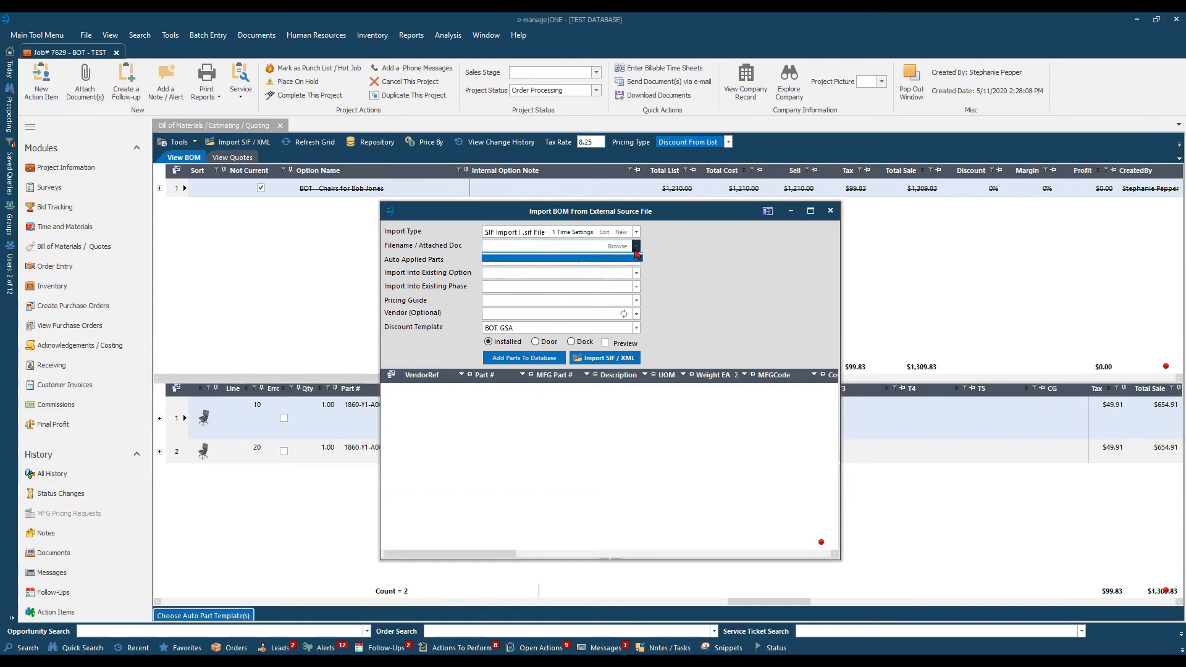
pyautogui.click(636, 253)
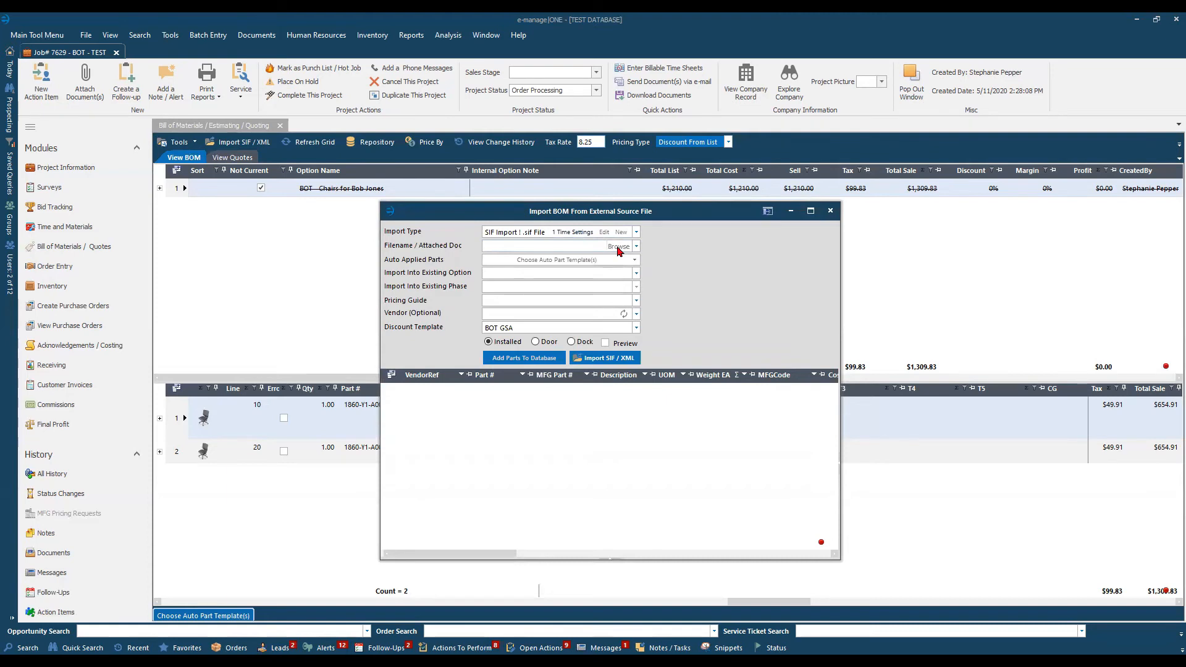
pyautogui.click(618, 247)
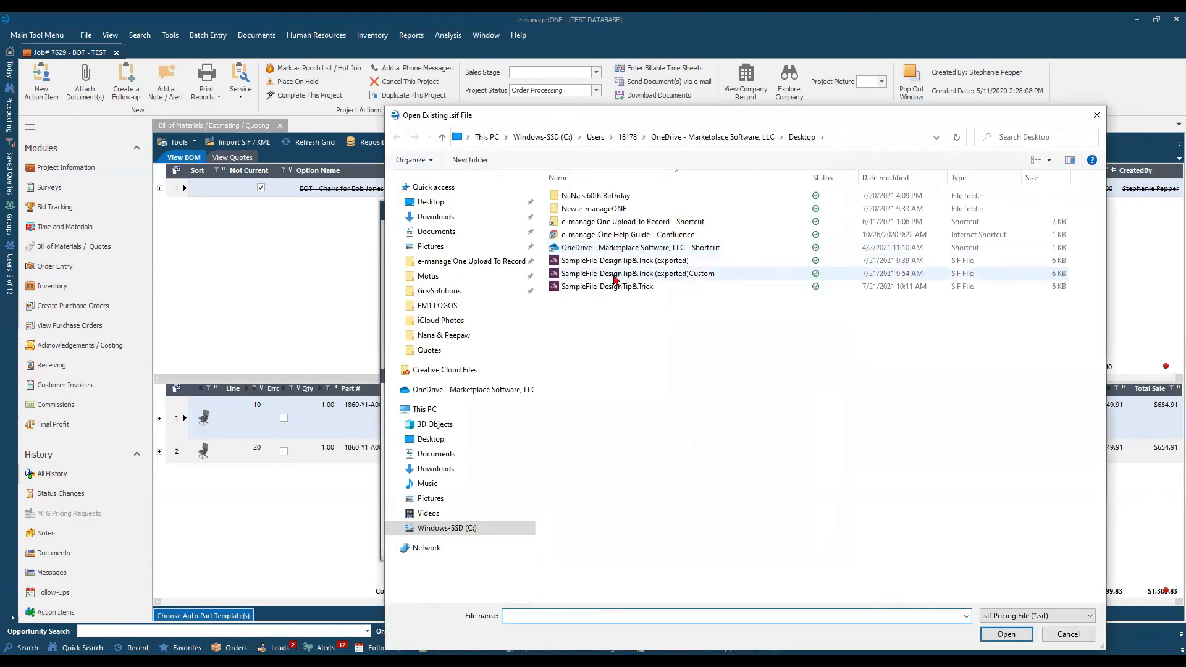
pyautogui.click(615, 276)
pyautogui.doubleClick(616, 276)
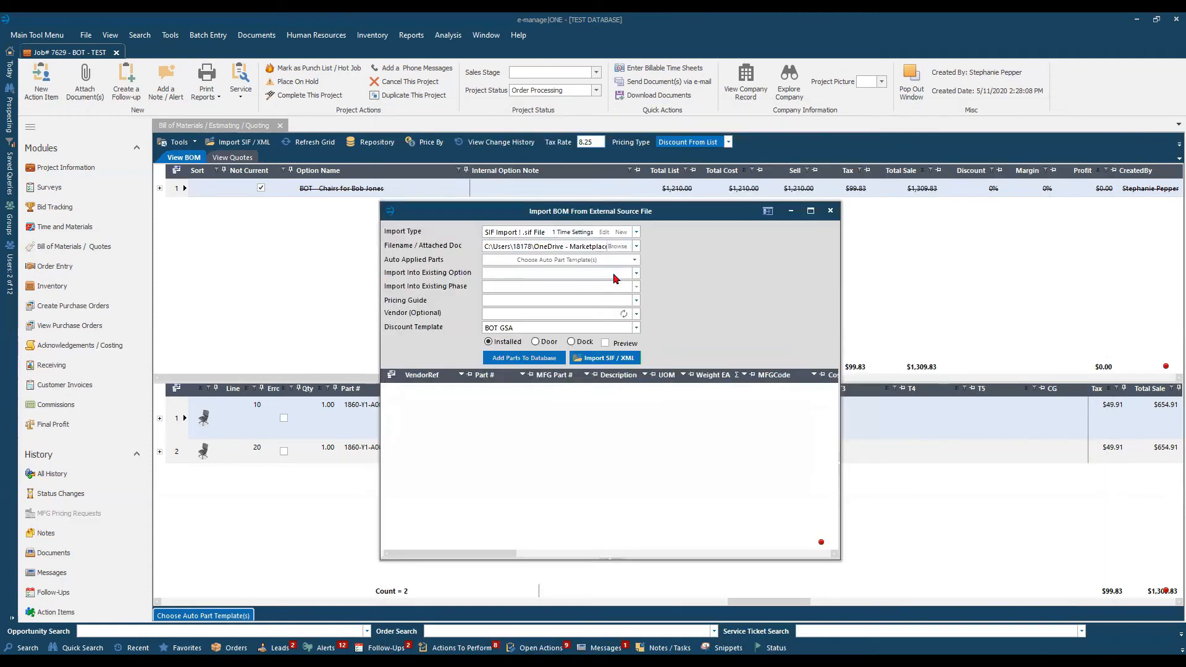
pyautogui.click(606, 359)
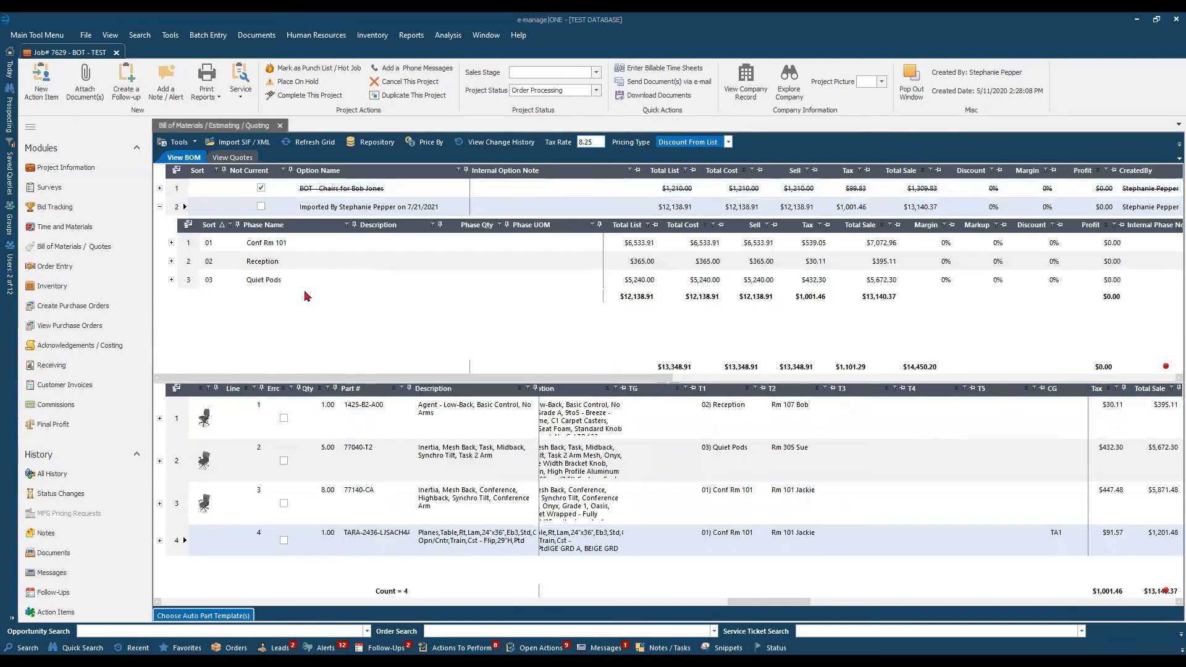
# Step: Check the sort numbers and phase names of the newly imported option
pyautogui.click(217, 257)
pyautogui.click(213, 283)
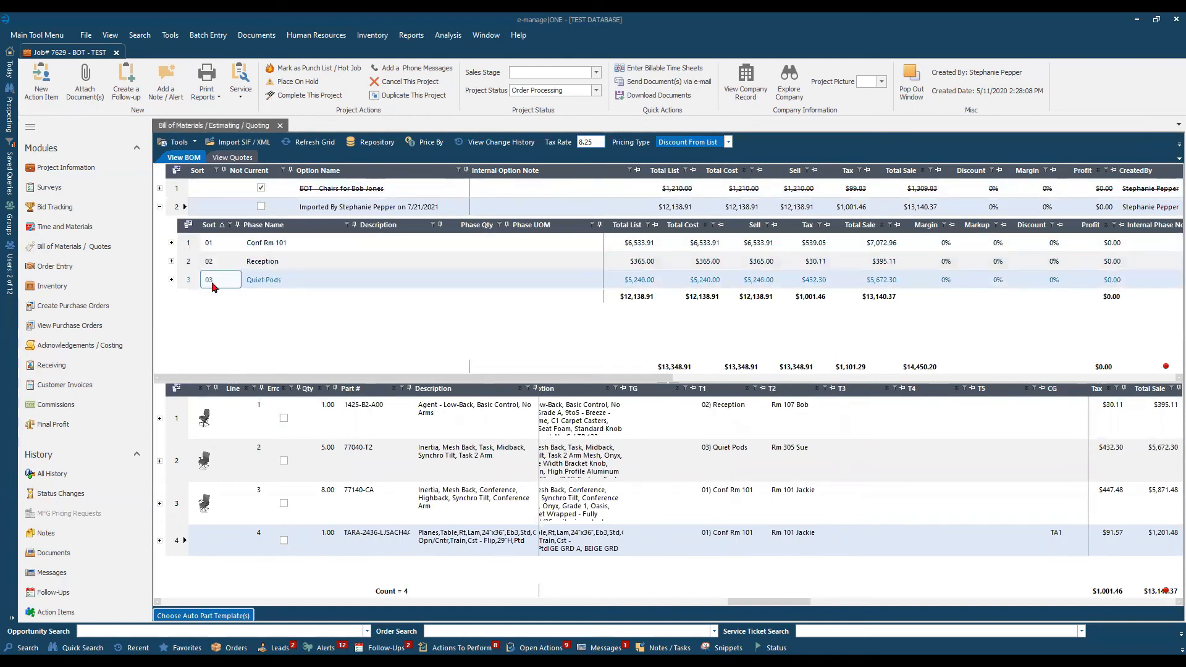
pyautogui.click(216, 263)
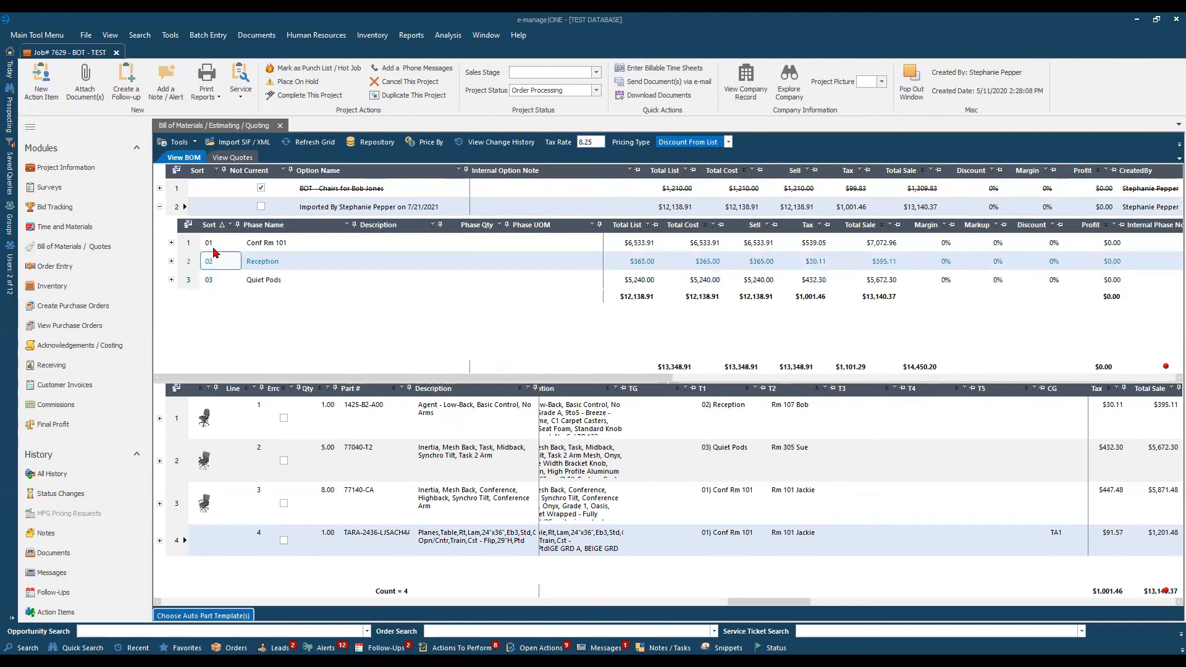
pyautogui.click(219, 246)
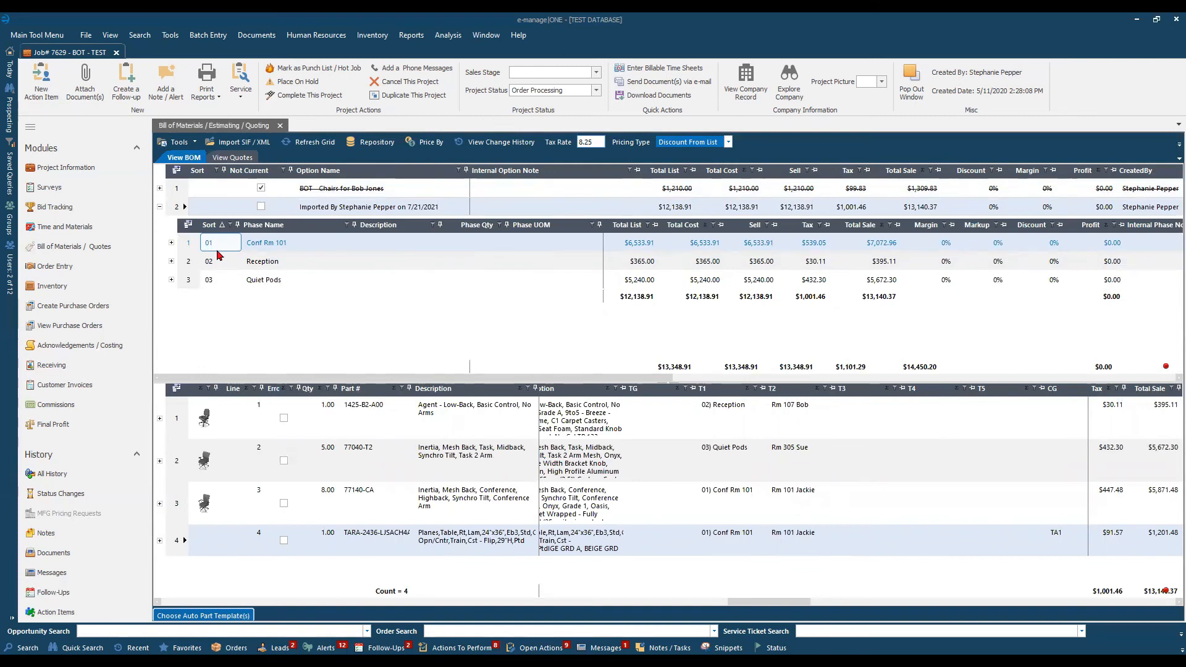
pyautogui.click(275, 246)
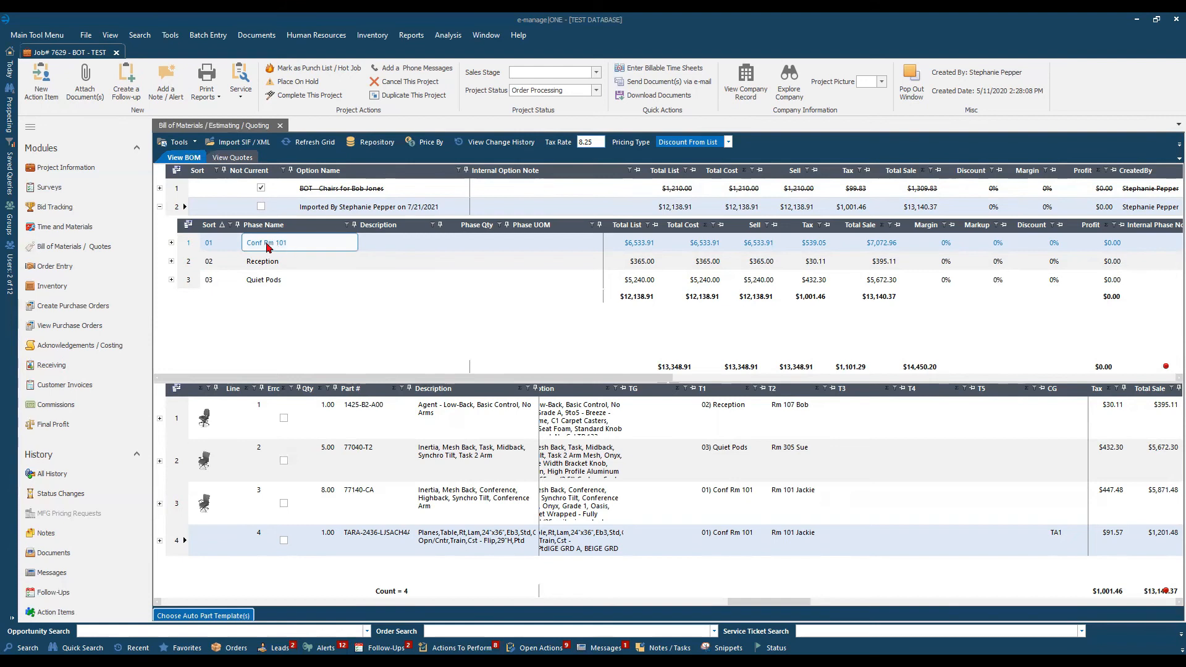
# Step: Show the parts belonging to the Conf Rm 101, Reception and Quiet Pods phases in turn
pyautogui.click(194, 239)
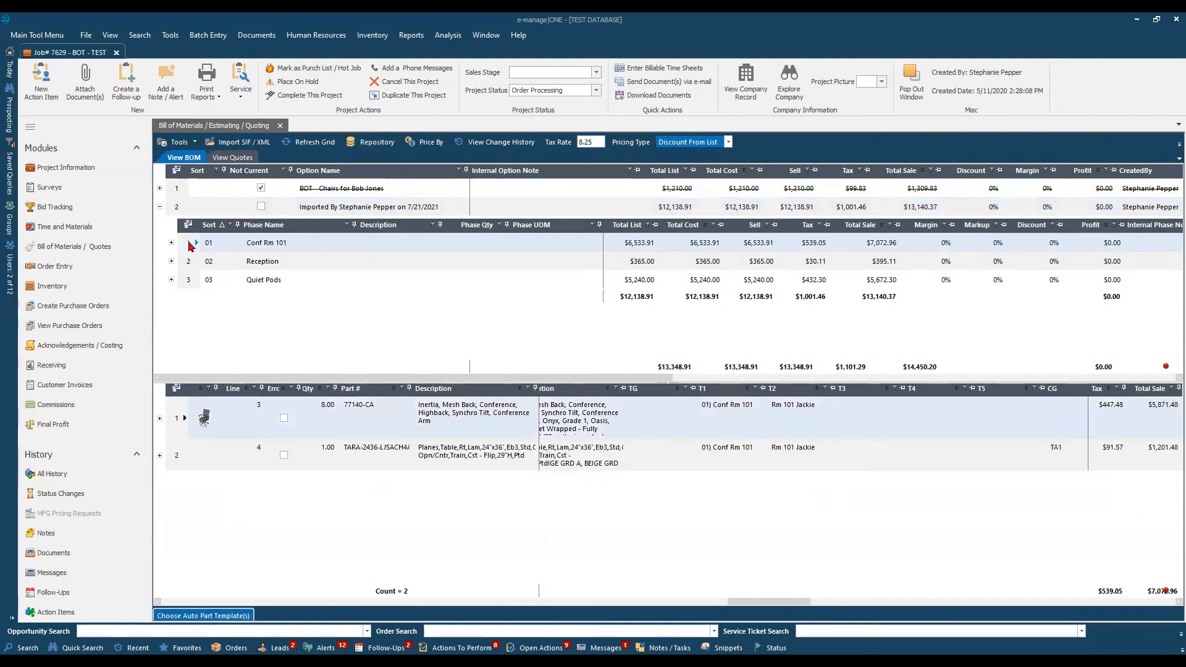
pyautogui.click(273, 417)
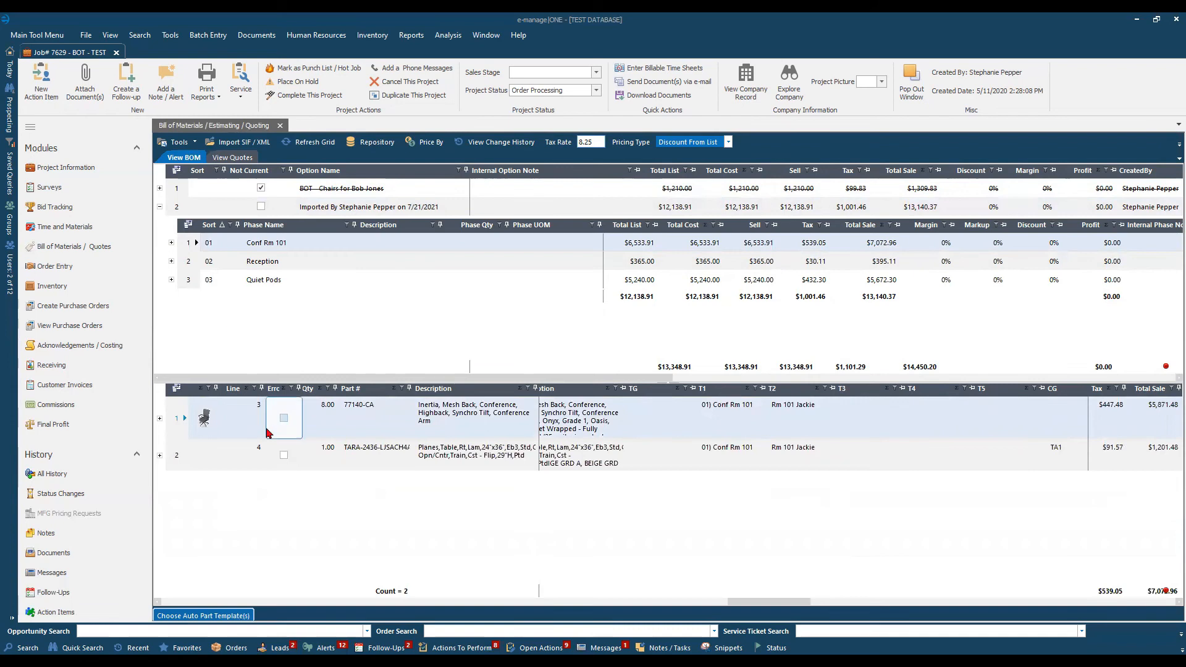
pyautogui.click(189, 259)
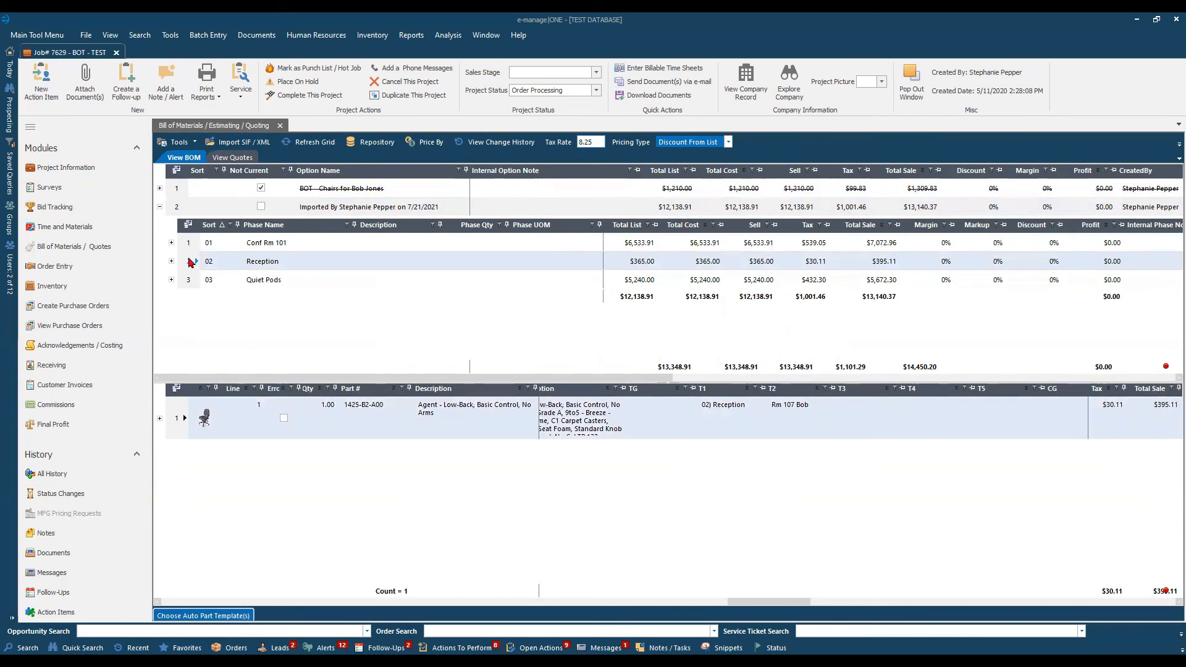
pyautogui.click(188, 279)
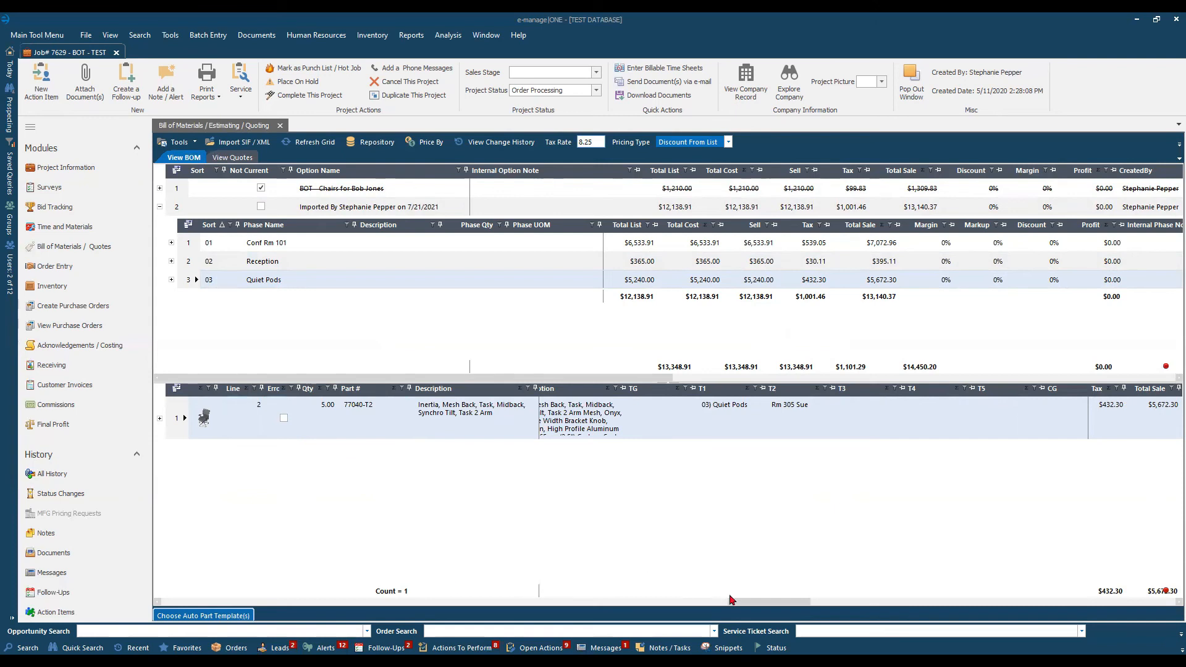
# Step: Show all parts of the imported option and compare their T1 and T2 tags with the phase names
pyautogui.moveTo(730, 599); pyautogui.dragTo(739, 608)
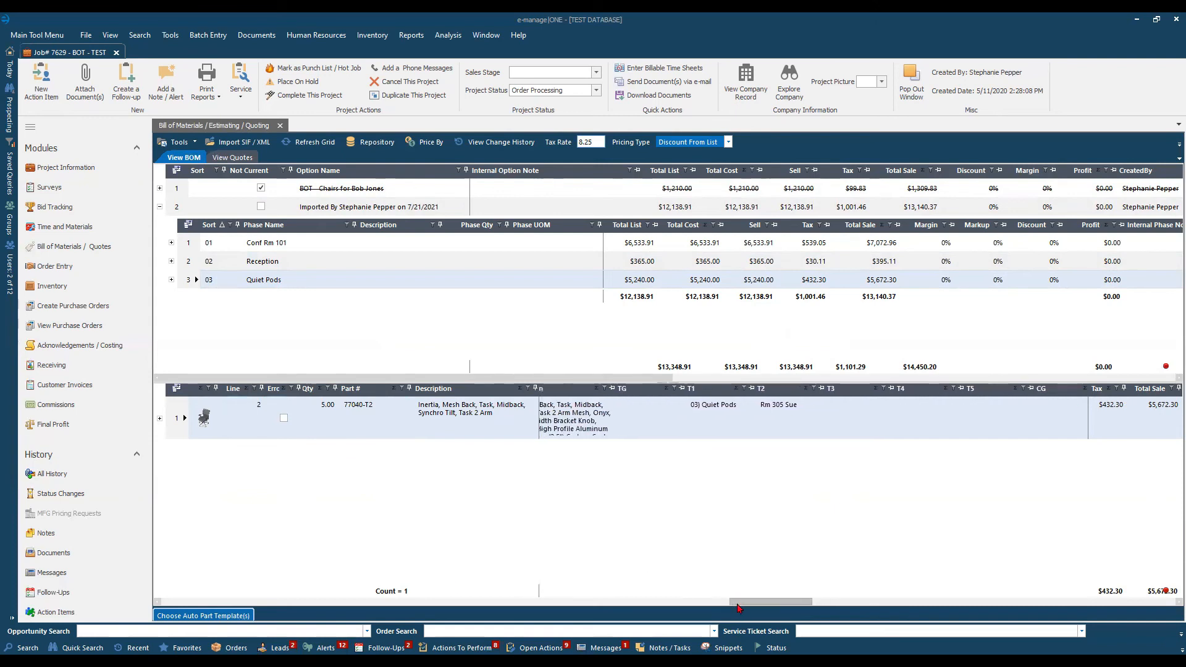
pyautogui.click(177, 210)
pyautogui.click(254, 246)
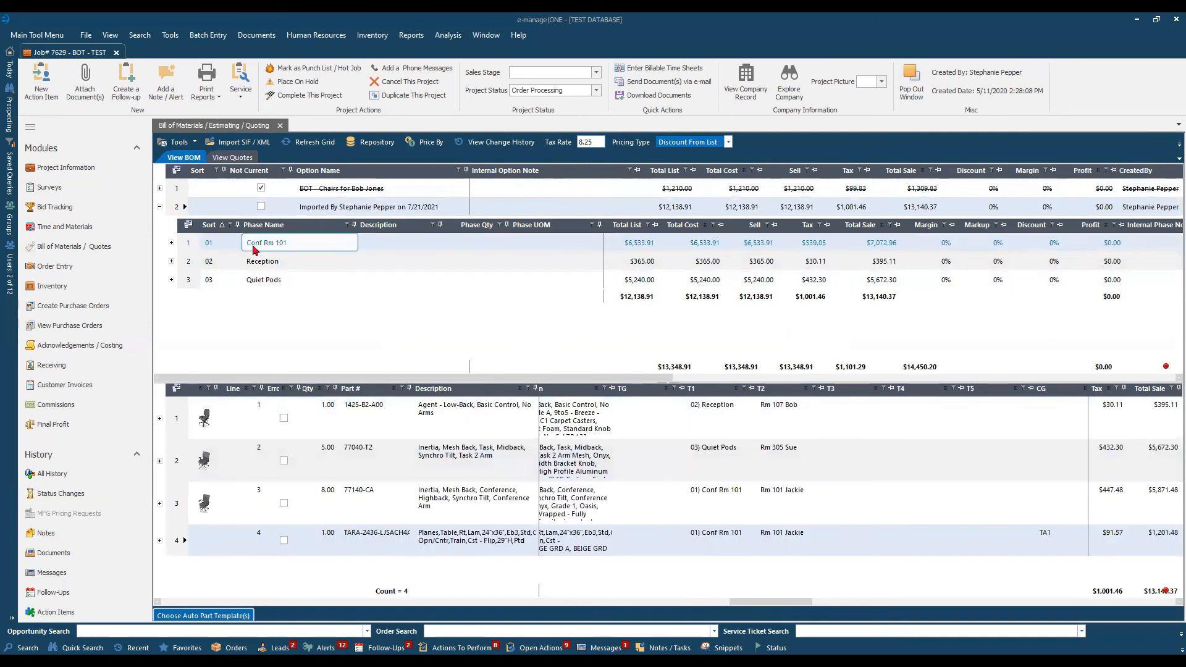
pyautogui.click(260, 294)
pyautogui.click(749, 499)
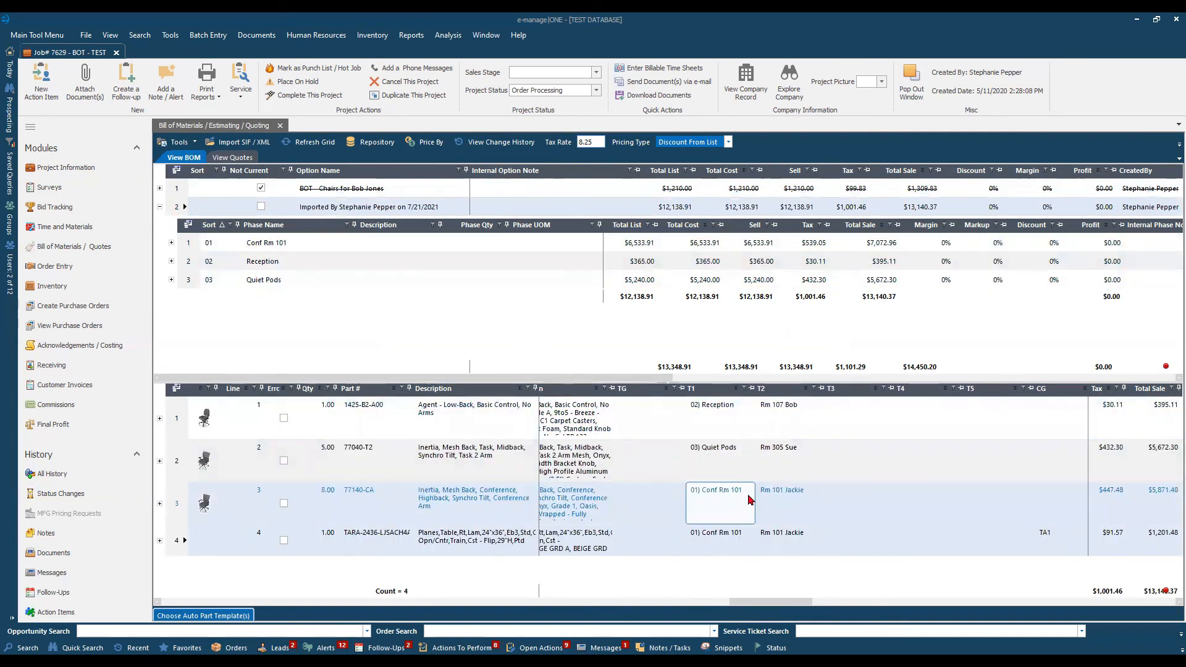
pyautogui.click(703, 407)
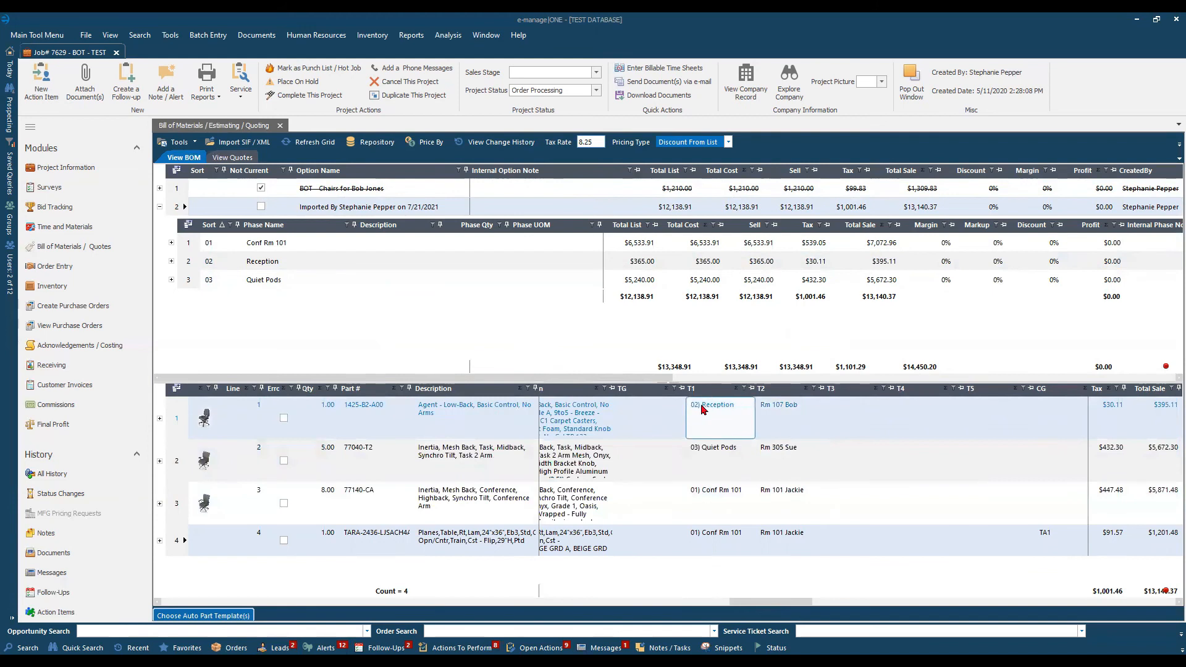
pyautogui.click(708, 454)
pyautogui.click(704, 498)
pyautogui.click(703, 533)
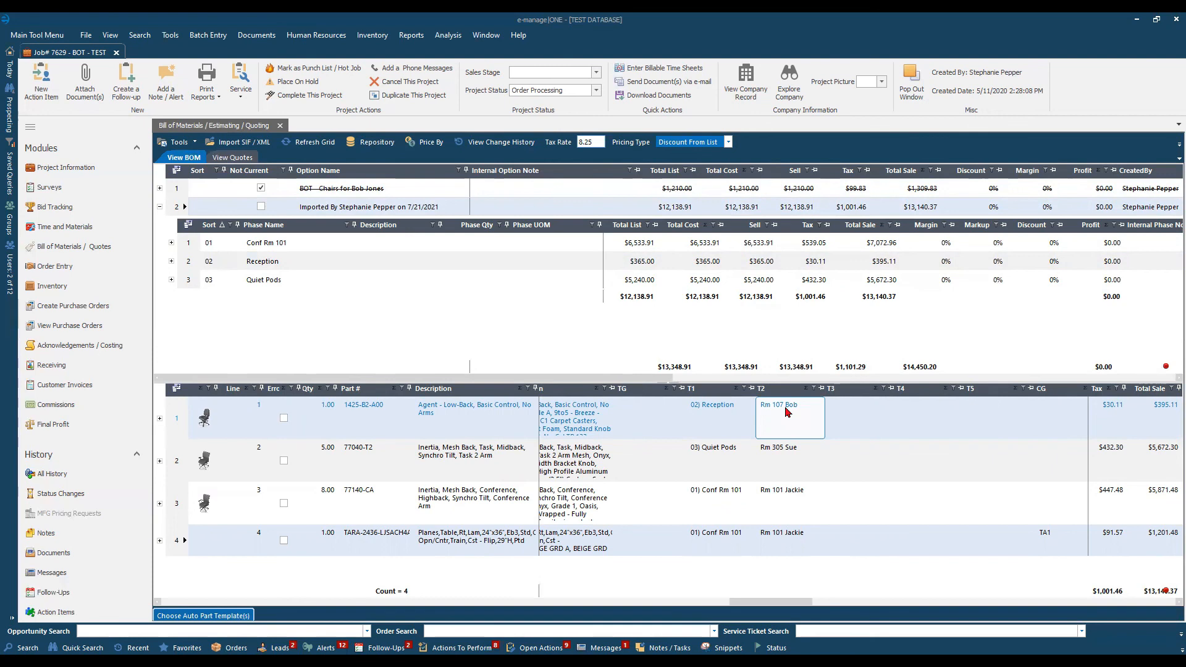
pyautogui.click(580, 178)
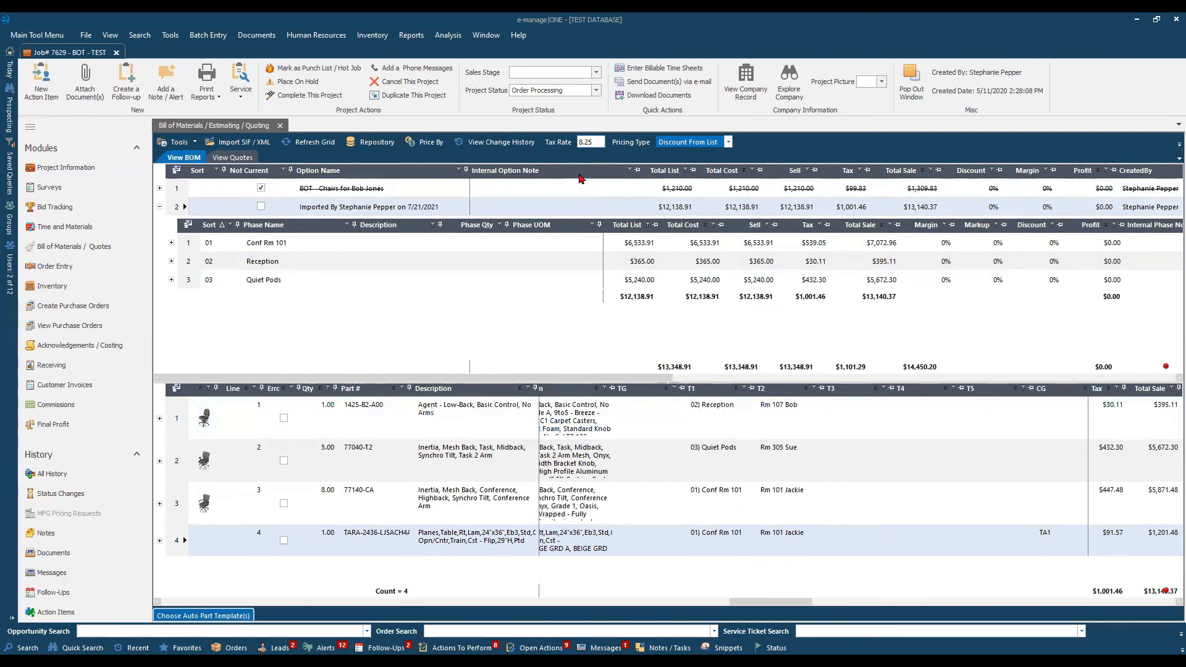